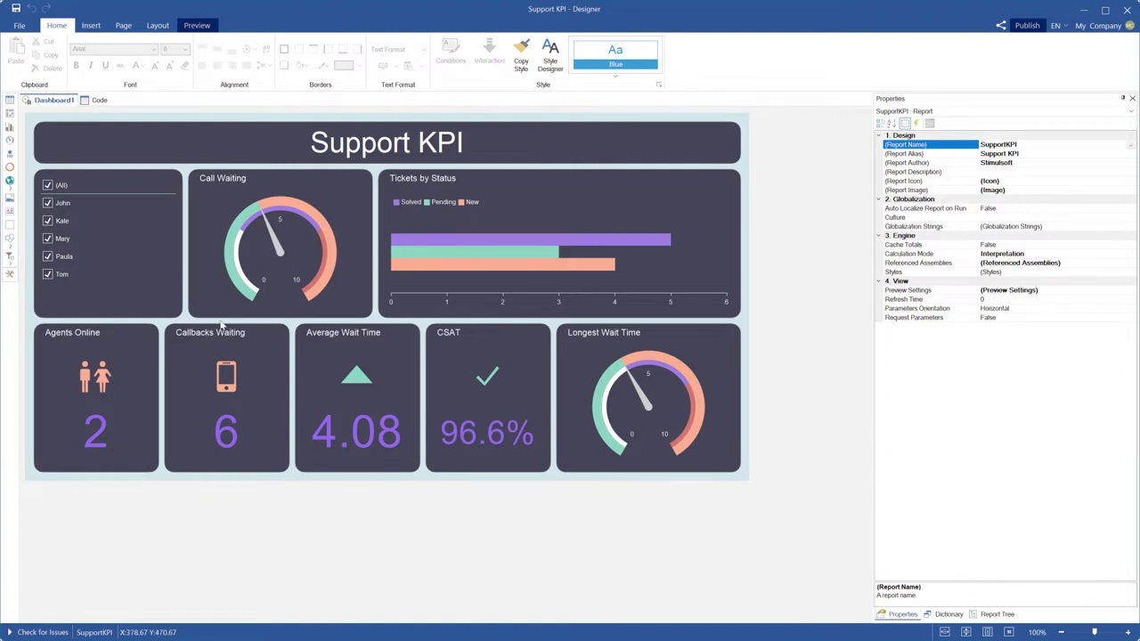
left_click(21, 26)
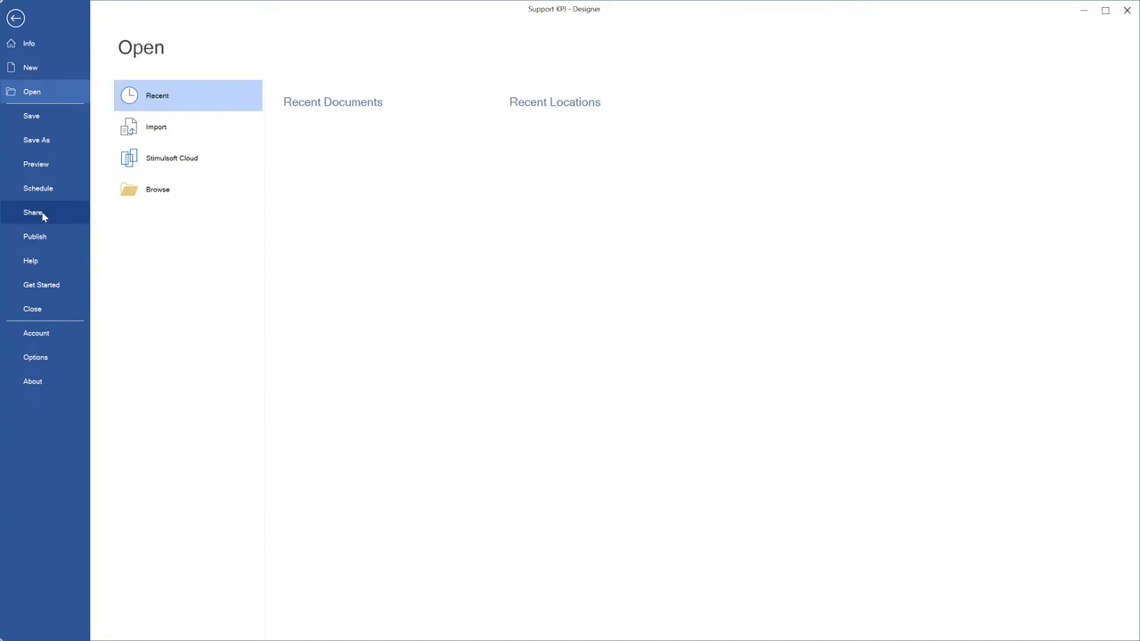
left_click(16, 19)
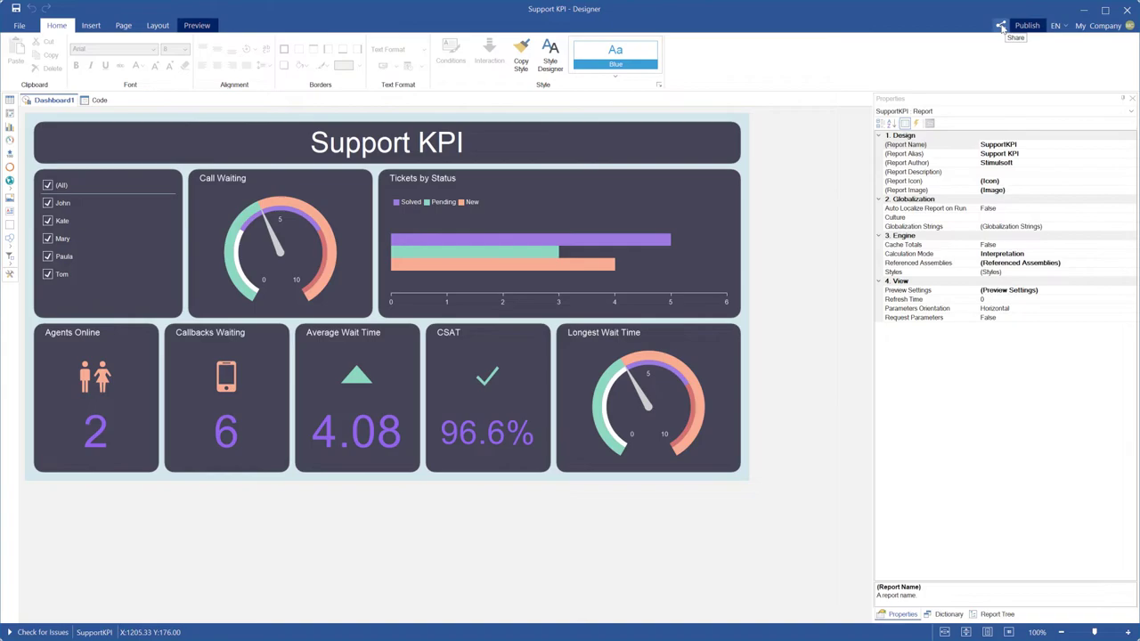
Preview the Support KPI dashboard and start sharing it, saving it to Stimulsoft Cloud as SupportKPI
left_click(200, 26)
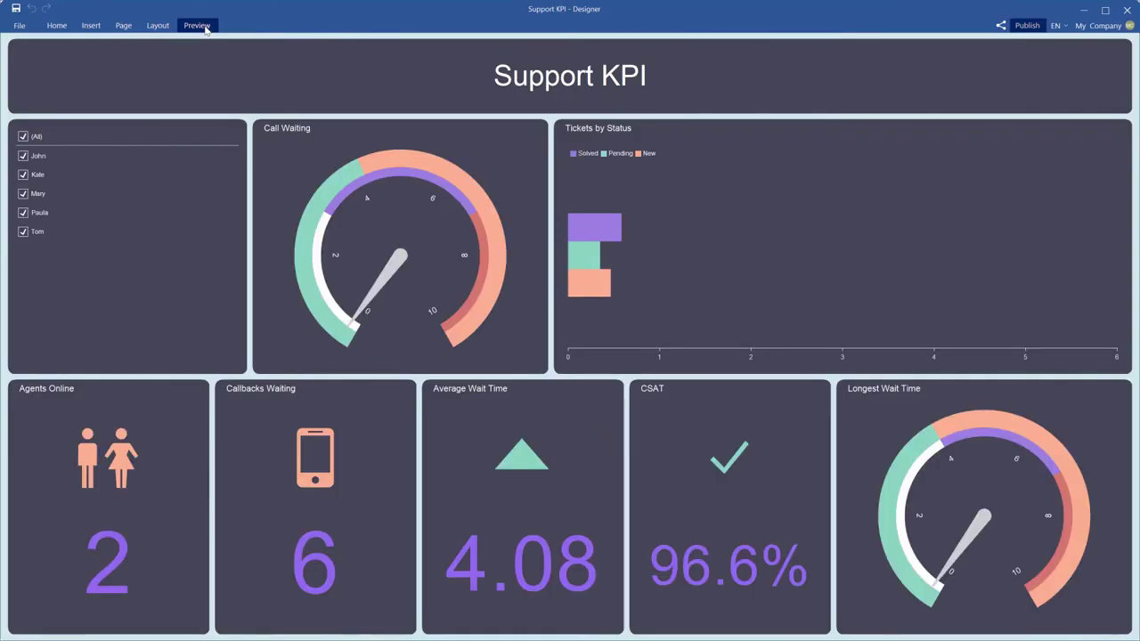
left_click(1002, 28)
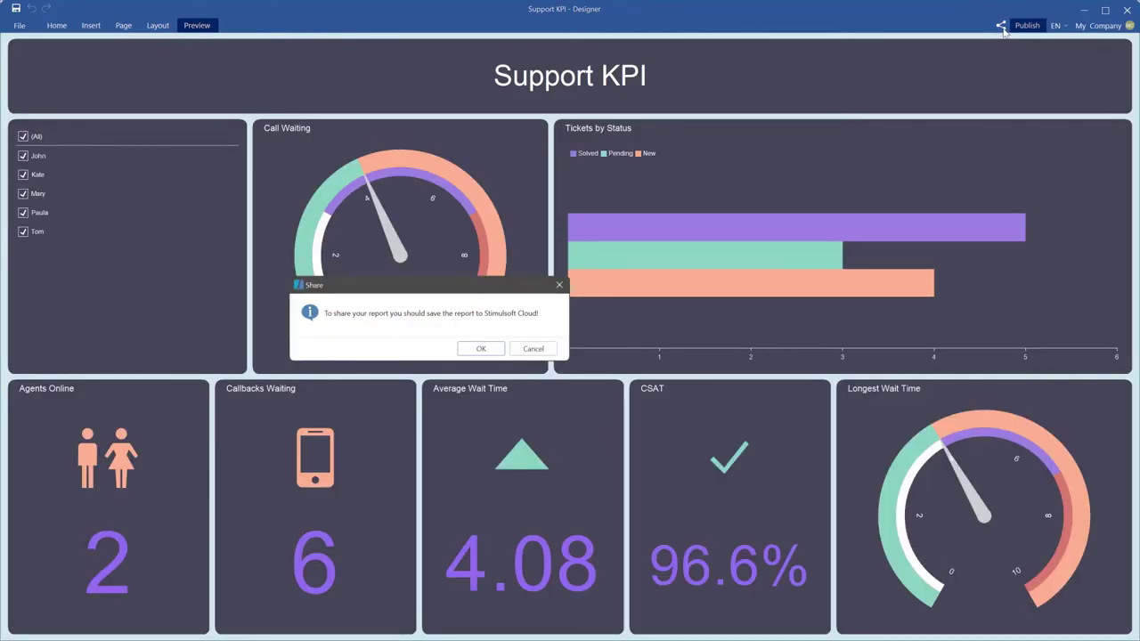
left_click(482, 352)
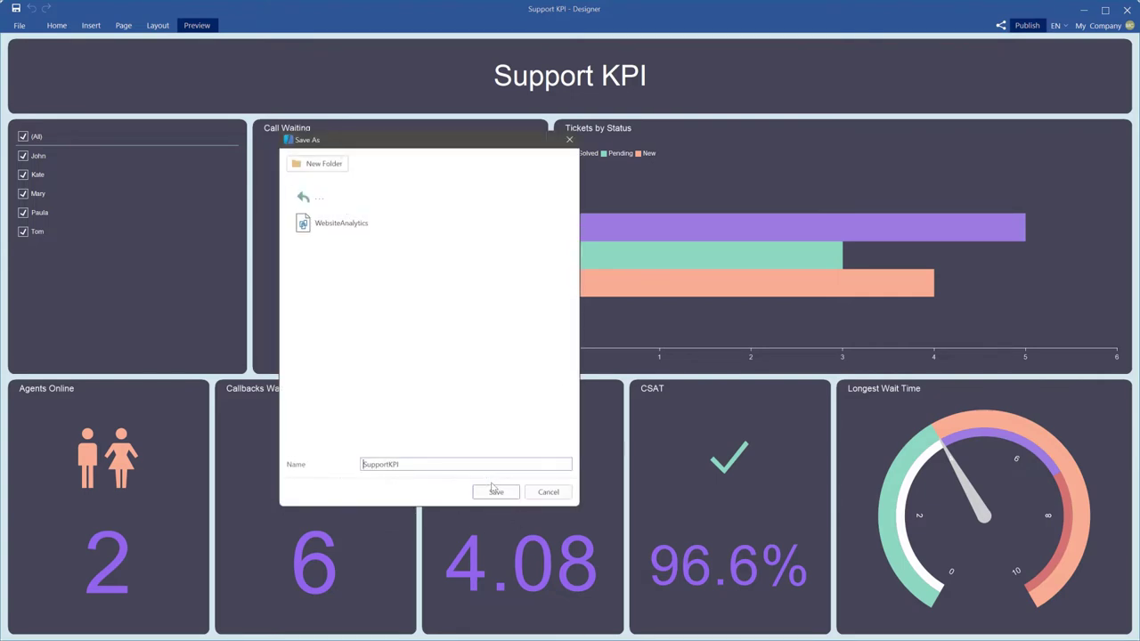
left_click(495, 492)
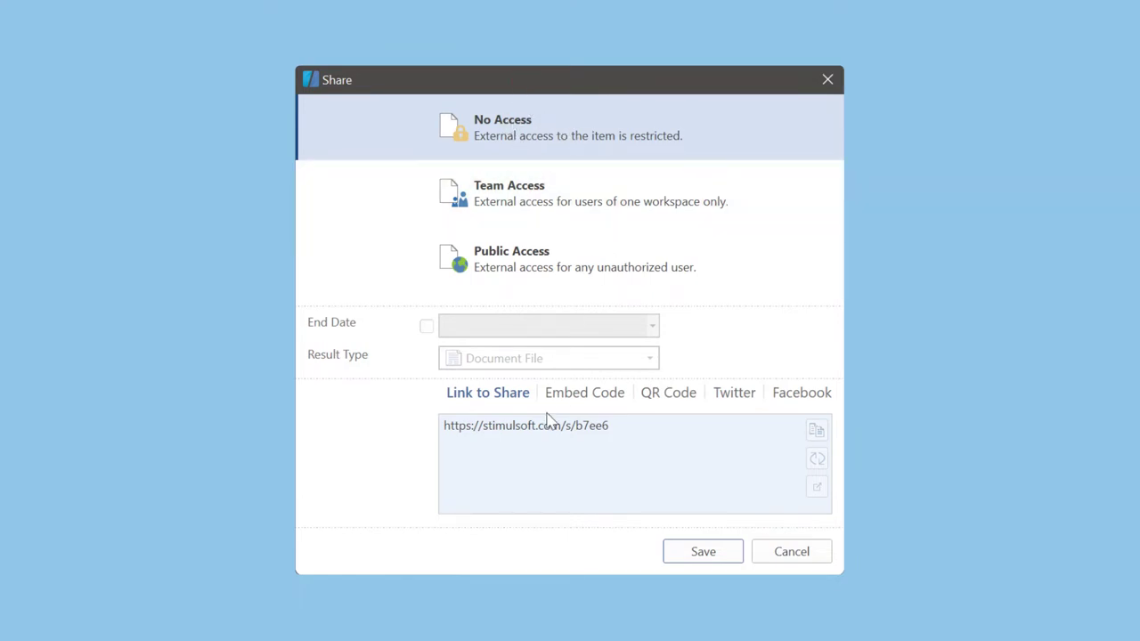
Give the report Public Access with an end date of Monday, February 28, 2022
left_click(546, 223)
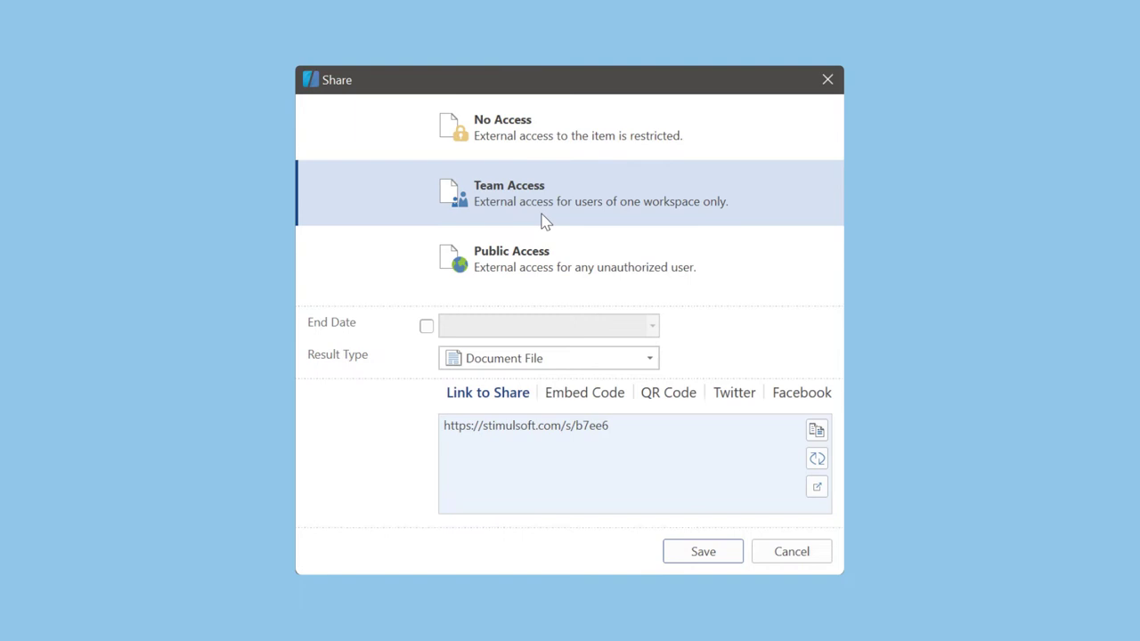
left_click(546, 269)
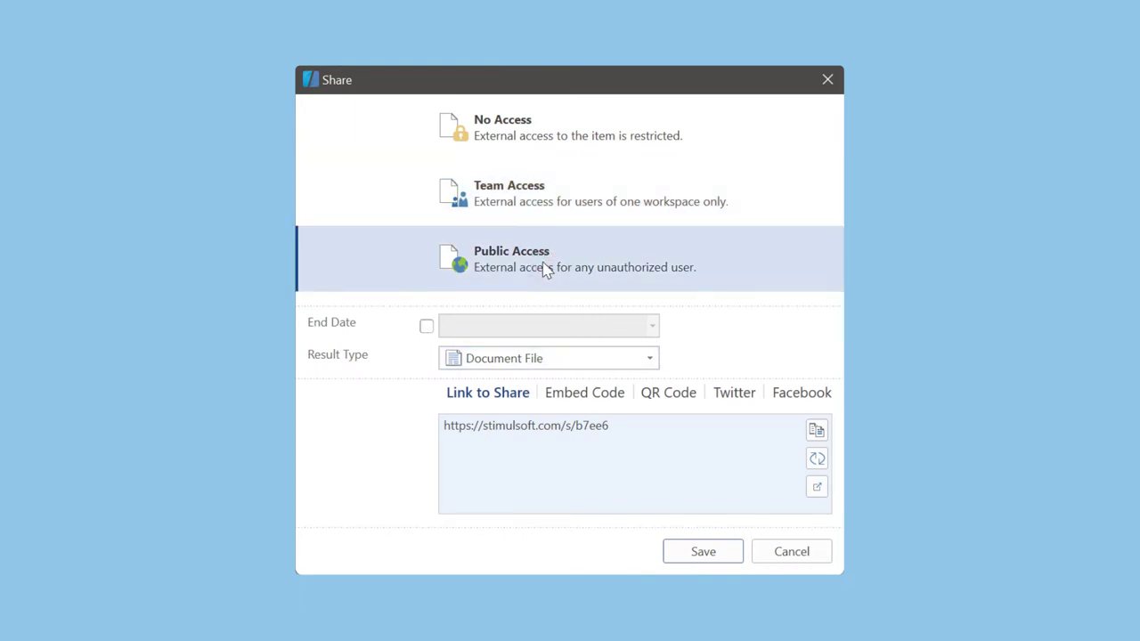
left_click(427, 326)
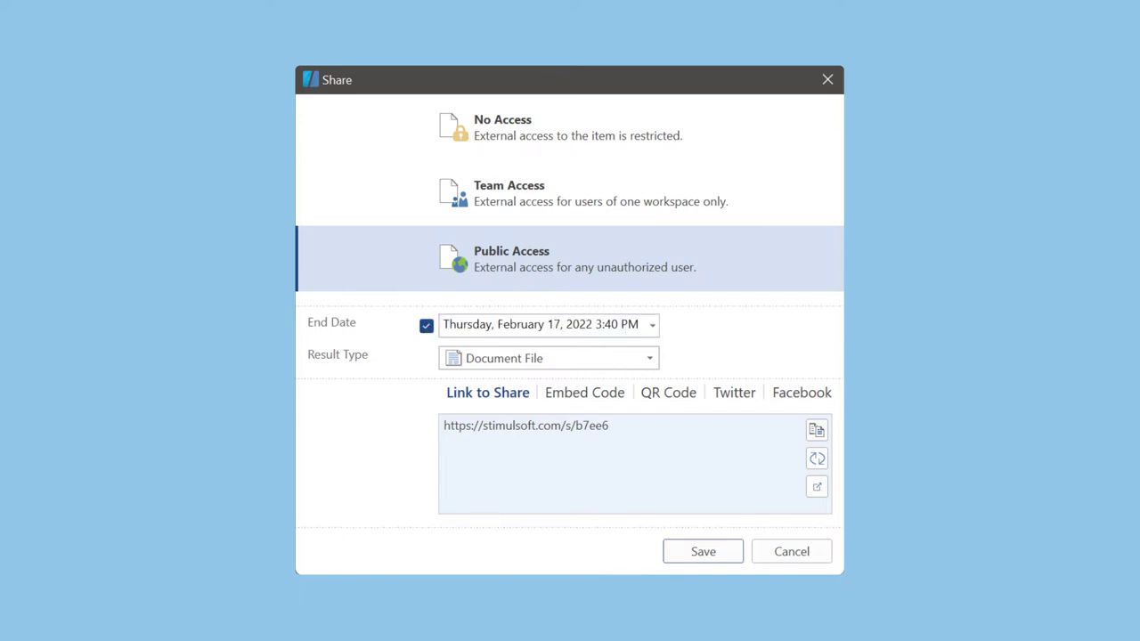
left_click(652, 327)
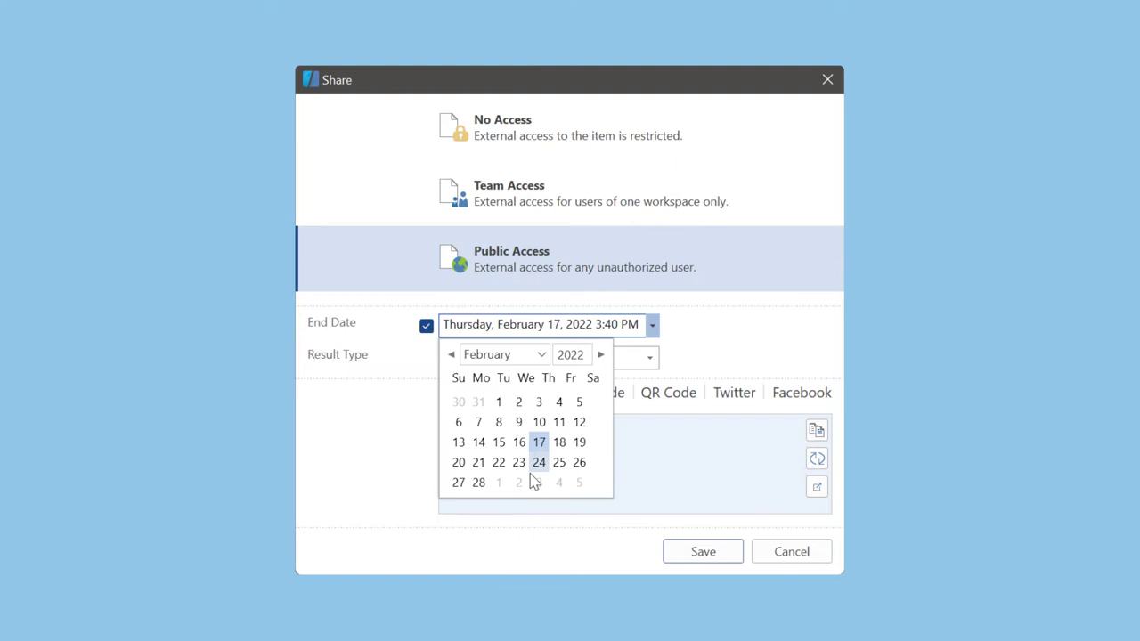
left_click(483, 482)
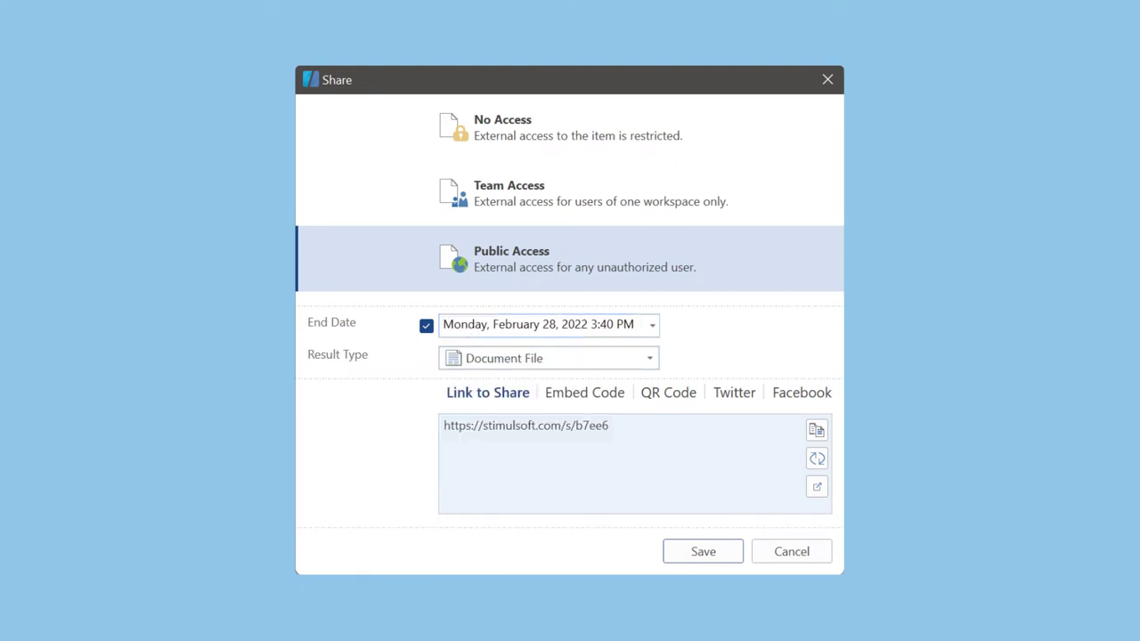
Try Adobe PDF File as the shared result type, and return it to Document File
left_click(558, 367)
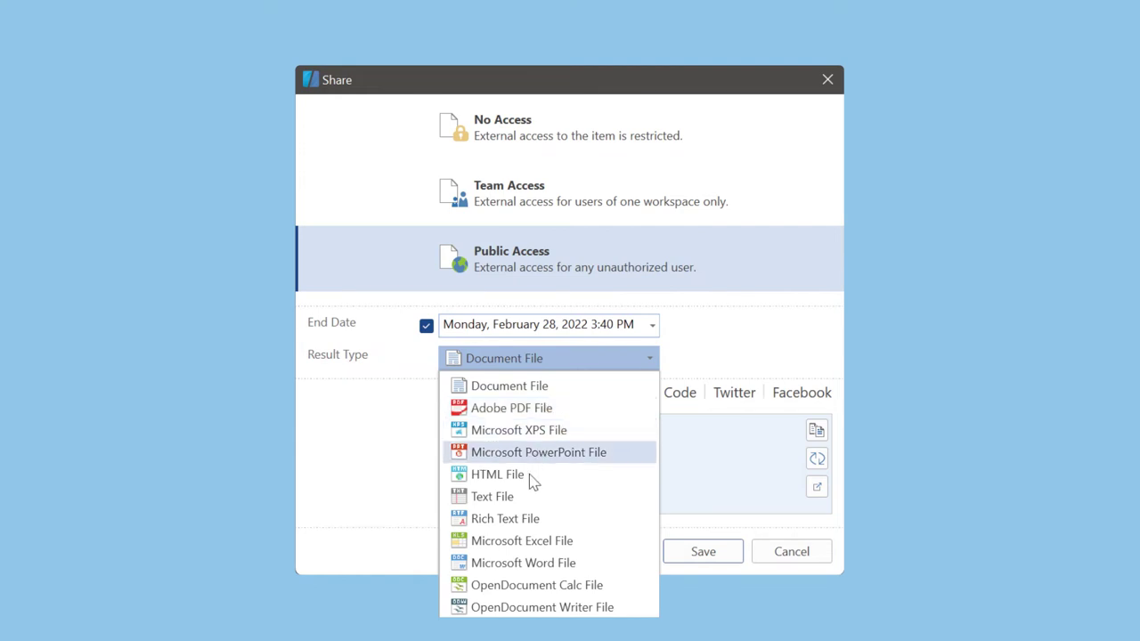
left_click(521, 408)
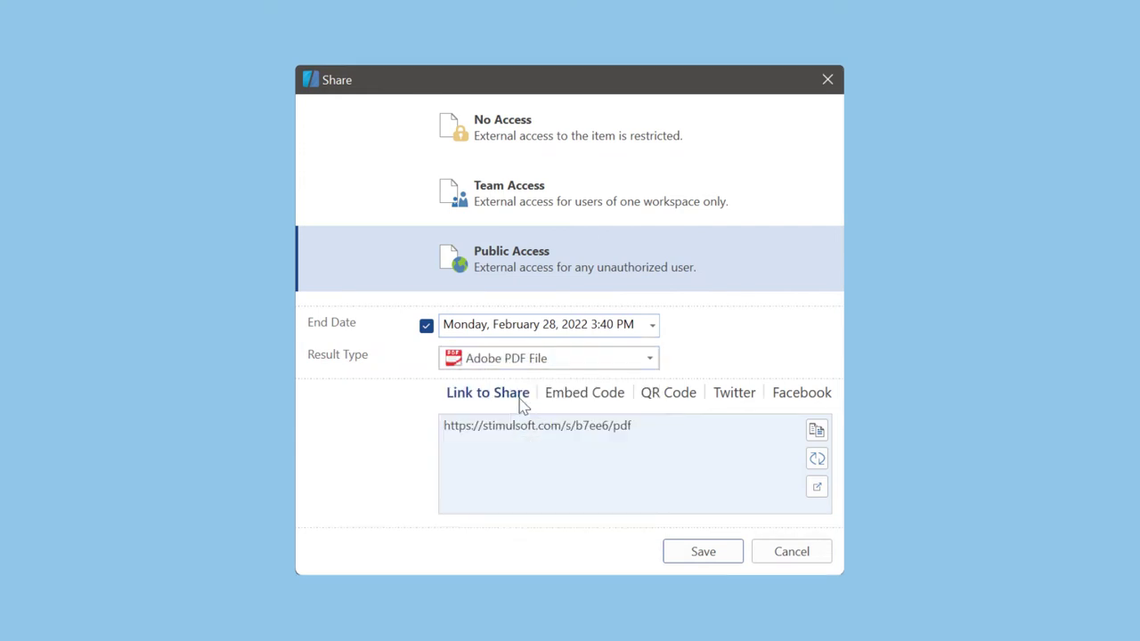
left_click(561, 365)
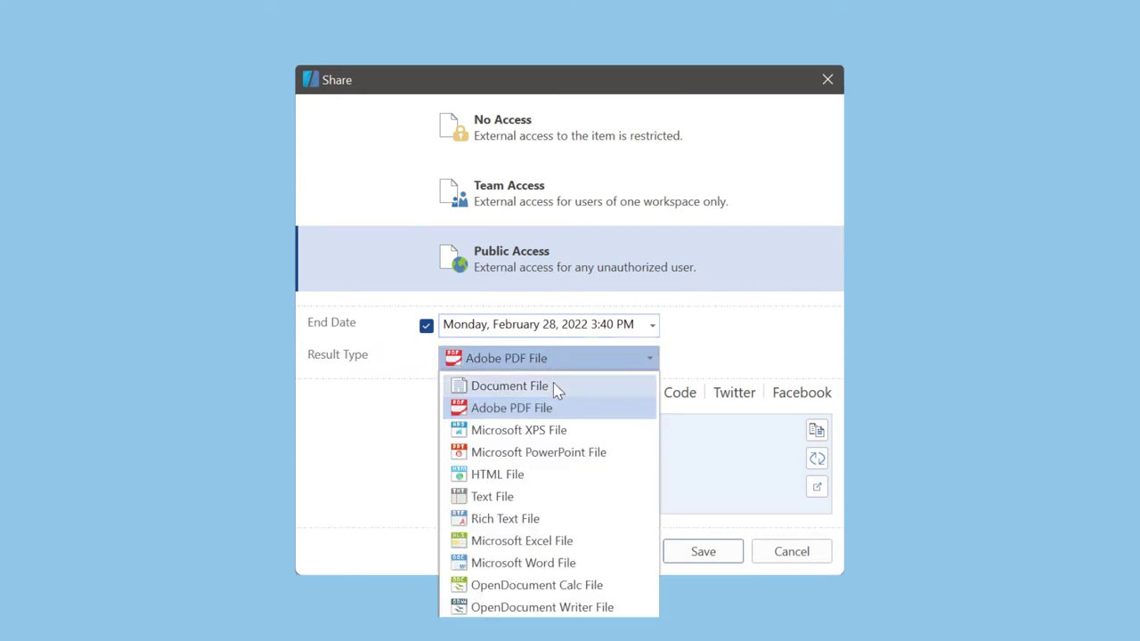
left_click(512, 386)
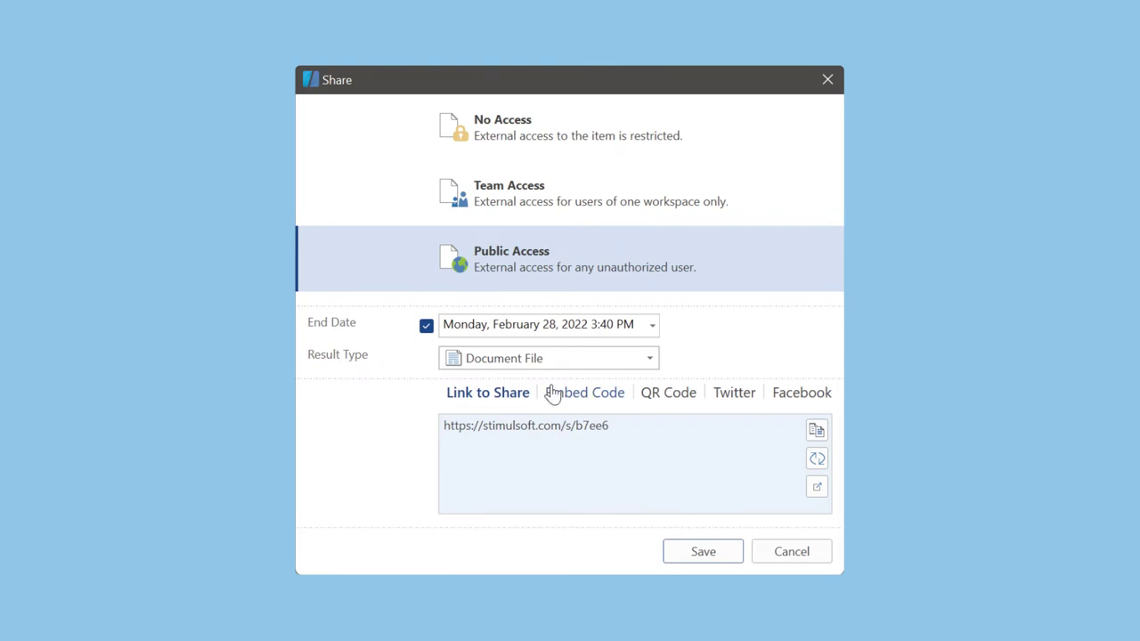
Review the embed code, QR code, Twitter and Facebook variants of the share link, and save the share settings
left_click(561, 396)
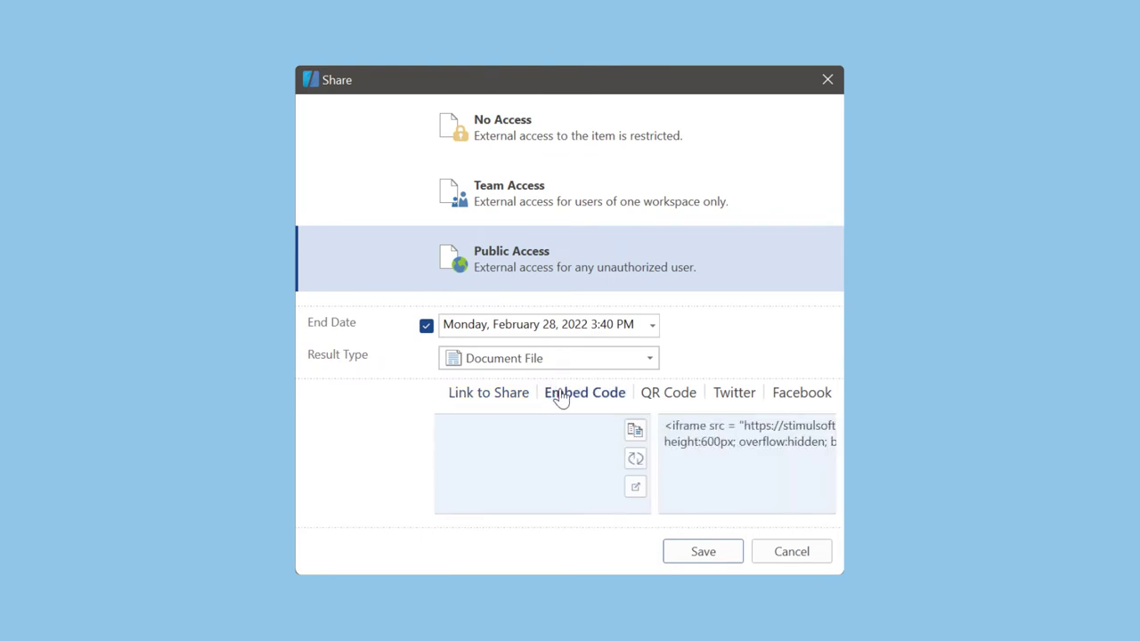
left_click(655, 396)
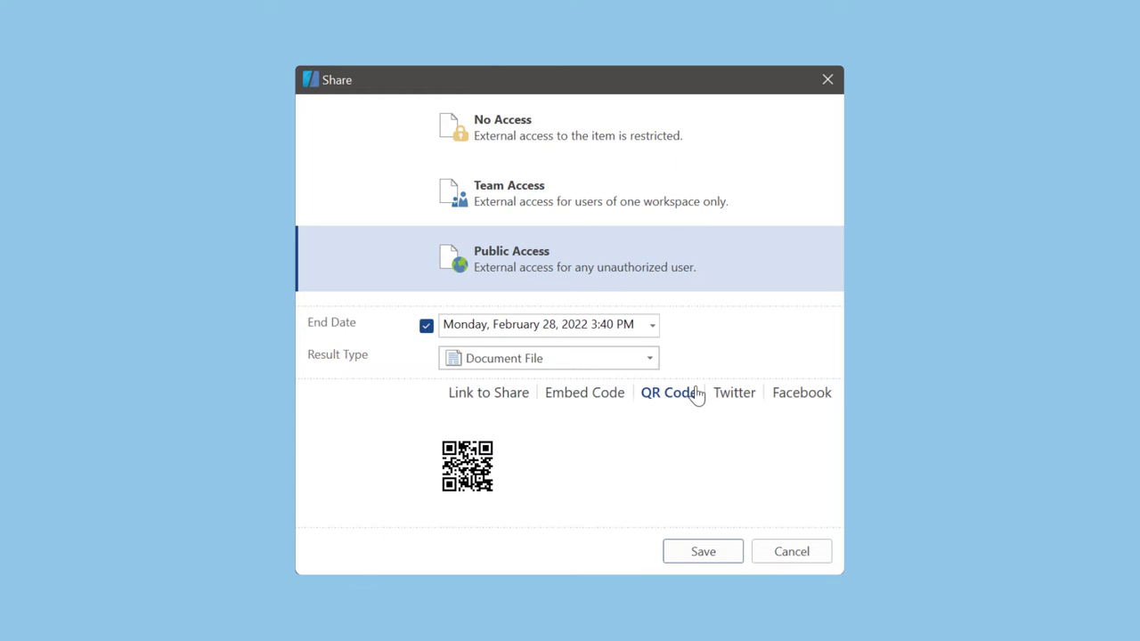
left_click(729, 398)
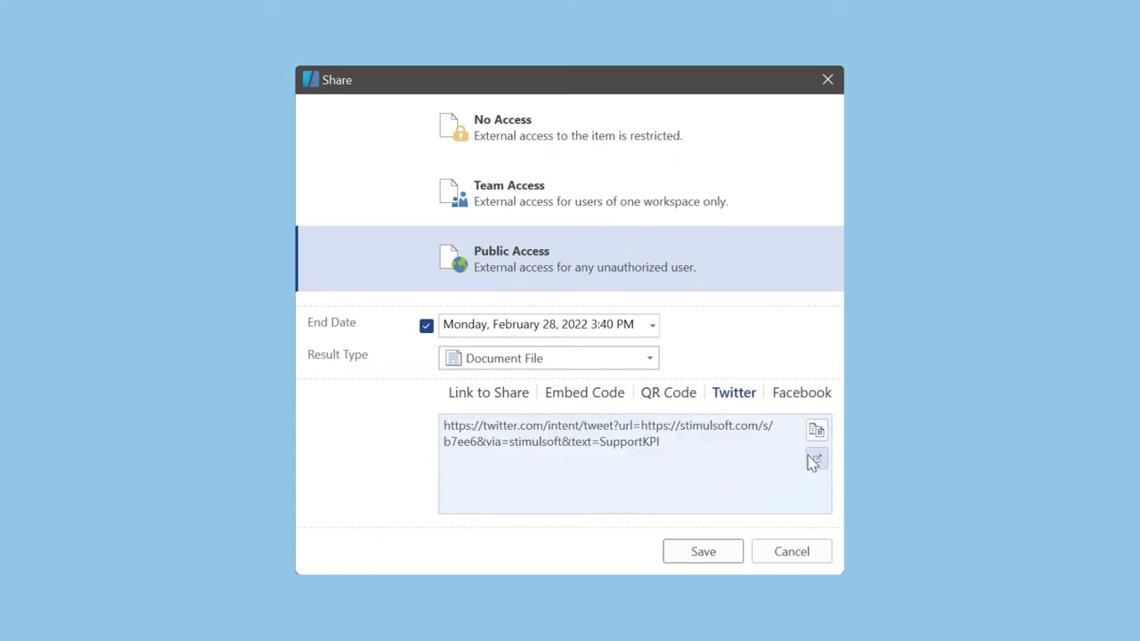
left_click(788, 399)
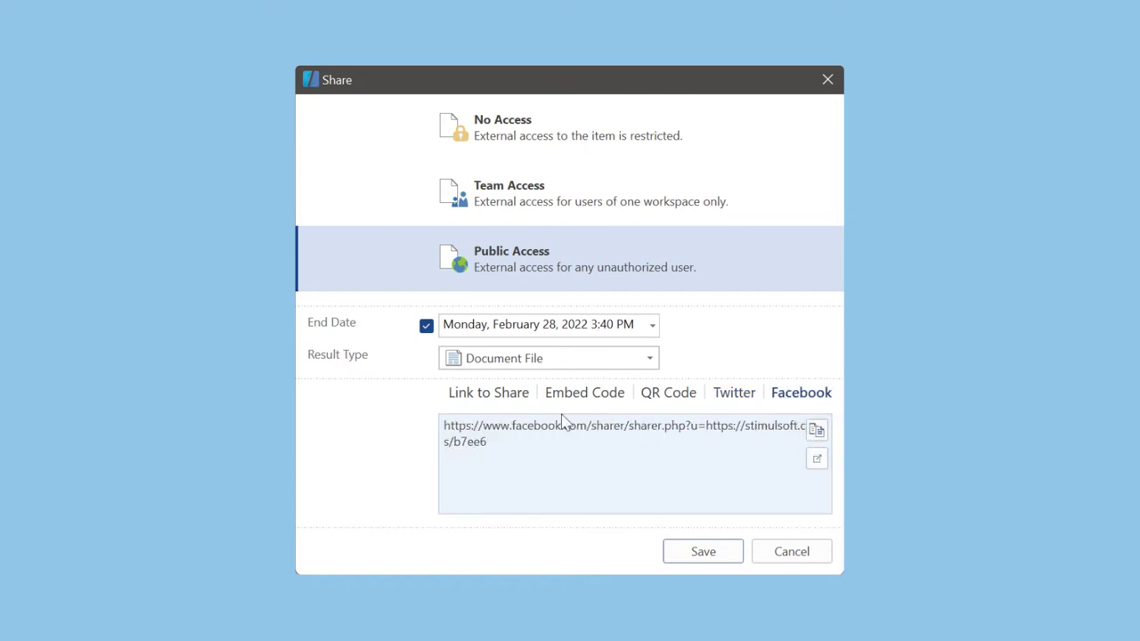
left_click(510, 398)
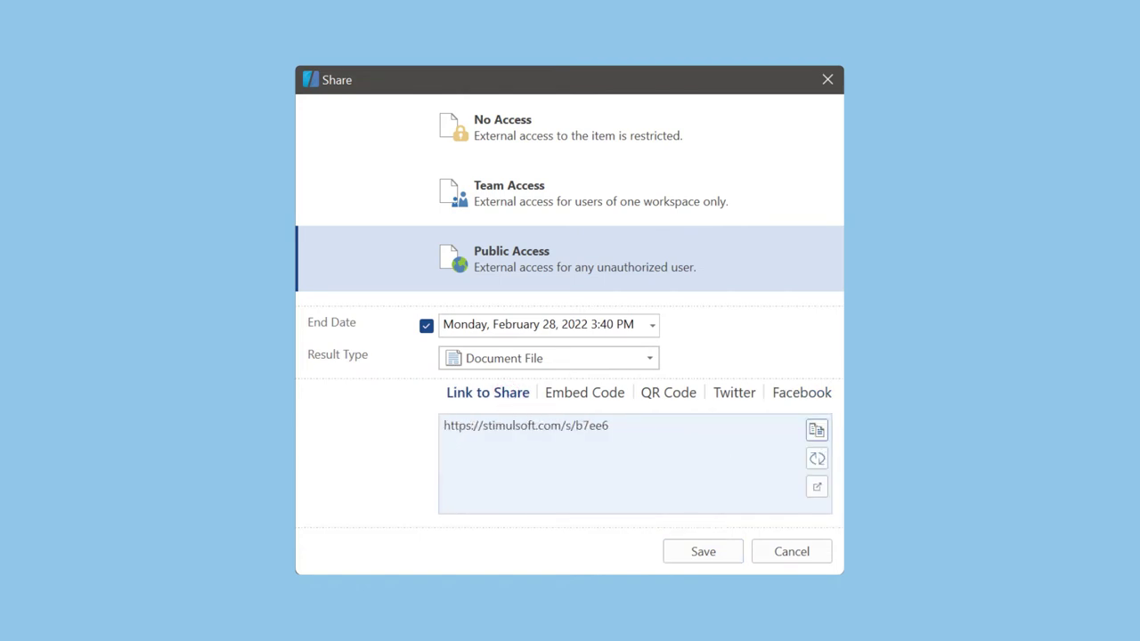
left_click(700, 553)
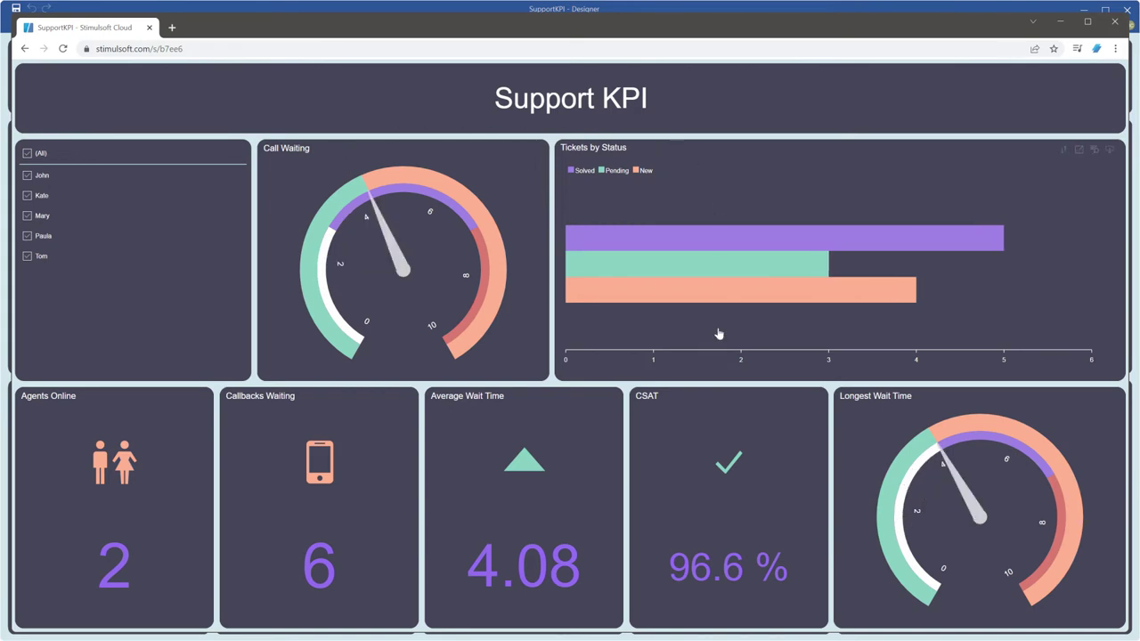
Open the PDF version of the shared dashboard in the browser by appending /pdf to its link
left_click(199, 50)
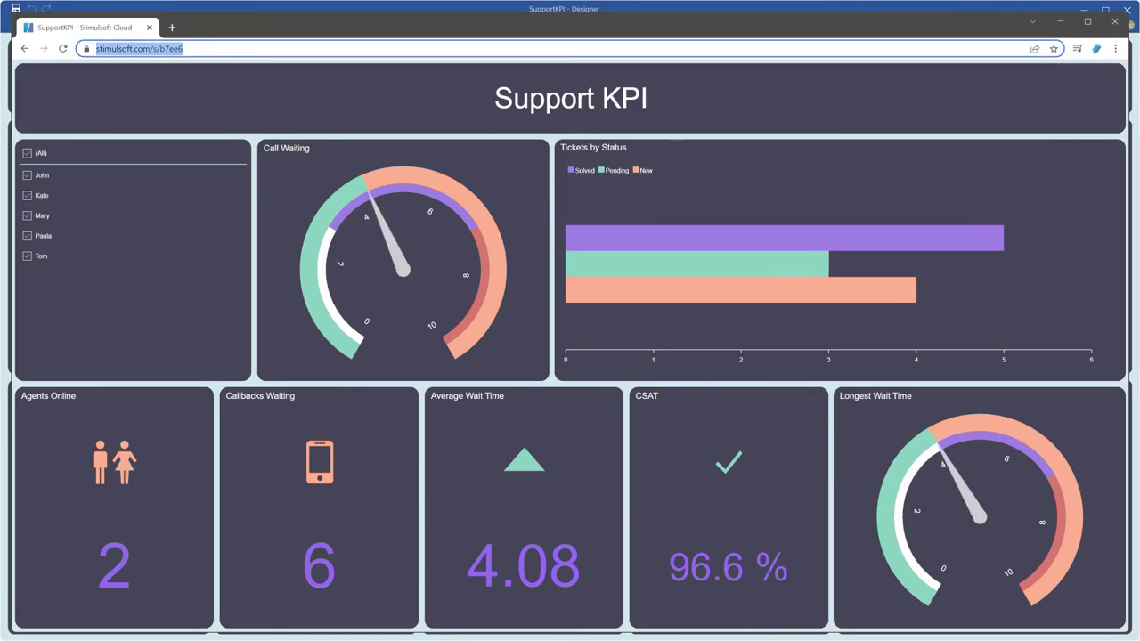
key("End")
type("/")
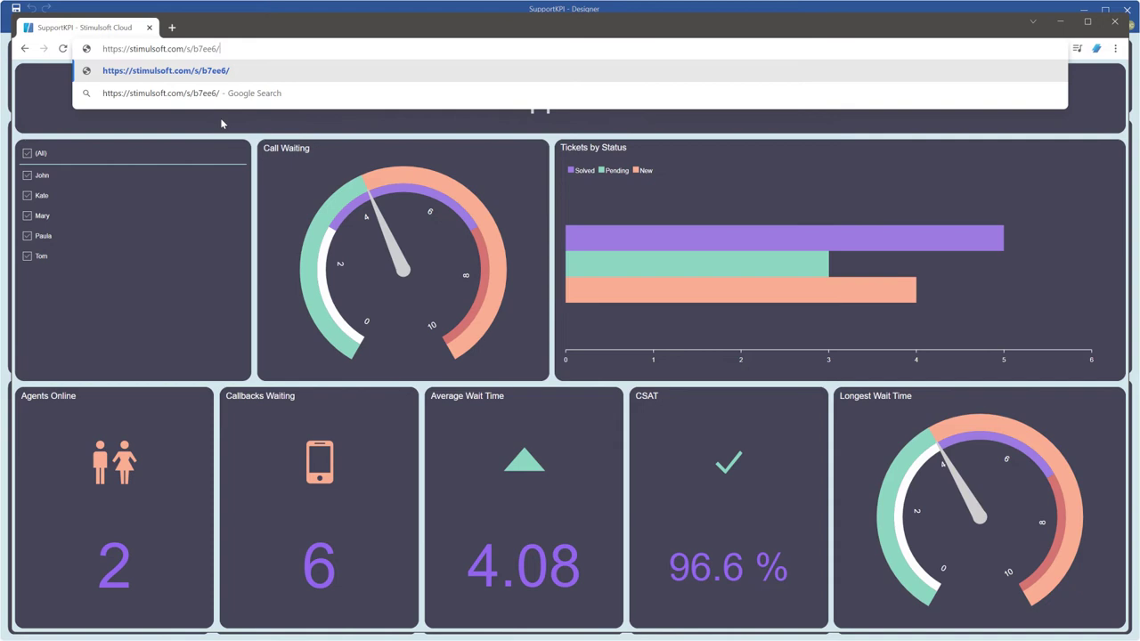
type("pdf")
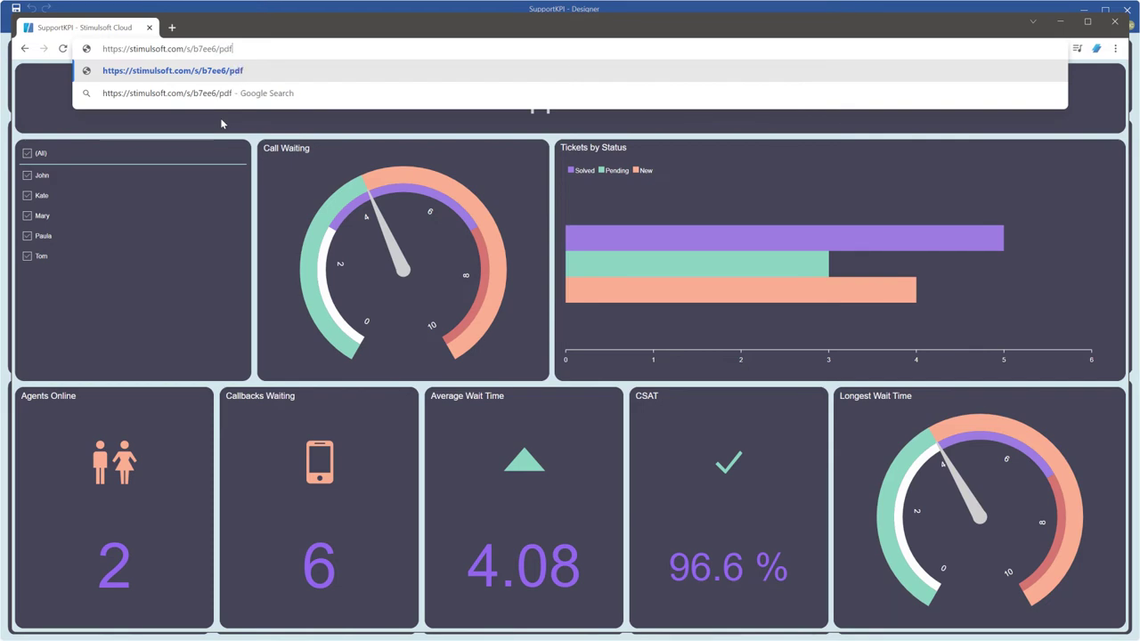
key("Return")
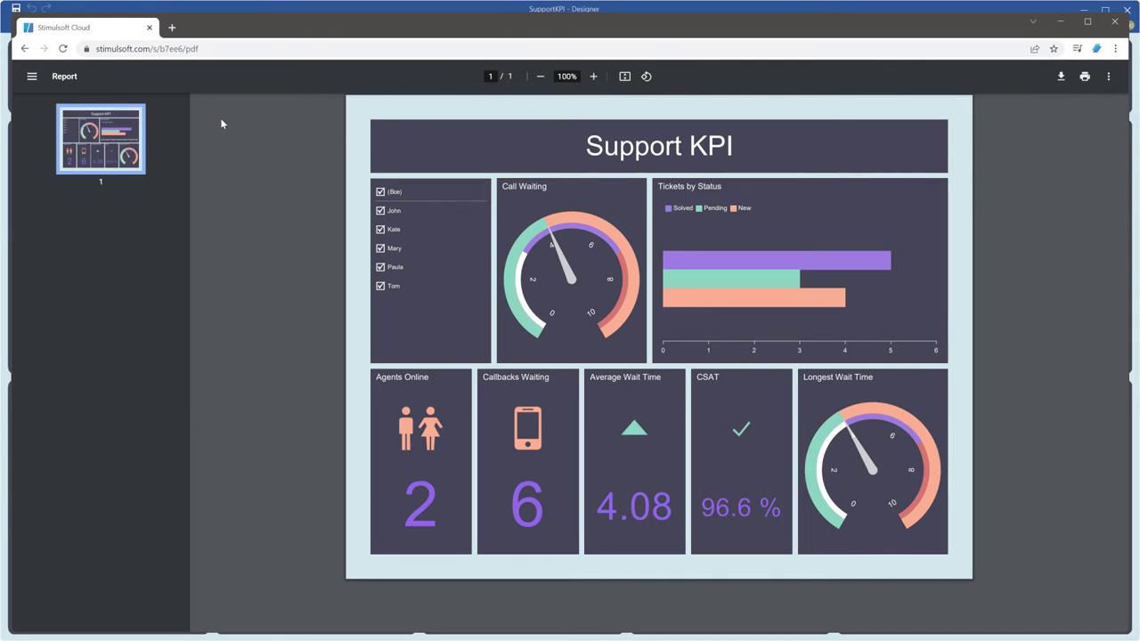
Return to the interactive dashboard and open its HTML version by appending /html to the link
left_click(26, 48)
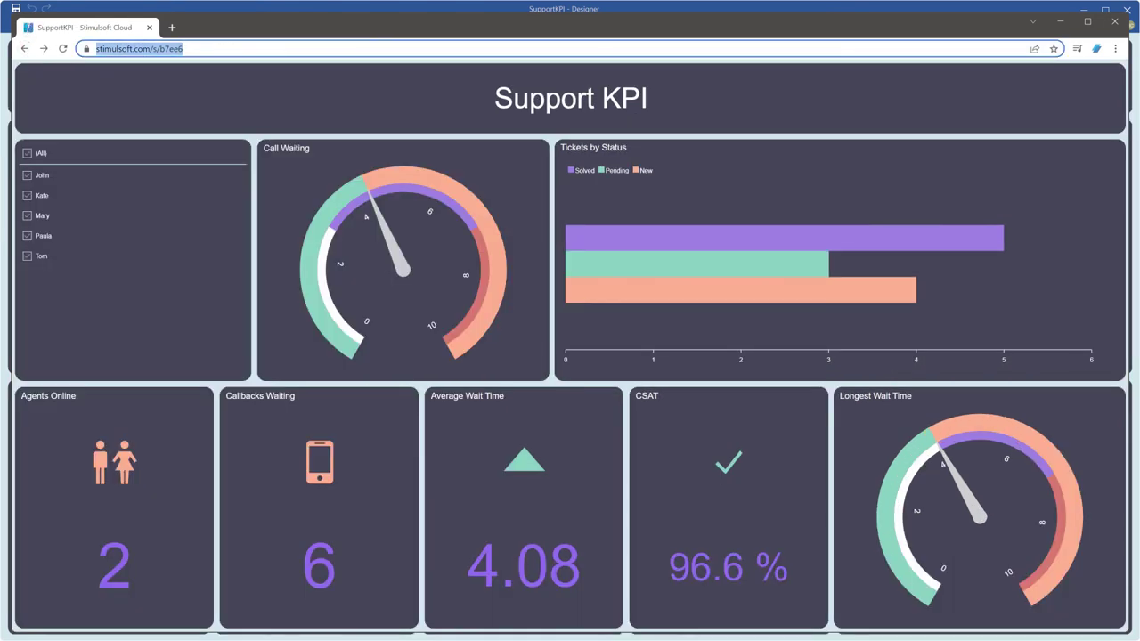
left_click(210, 48)
type("/html")
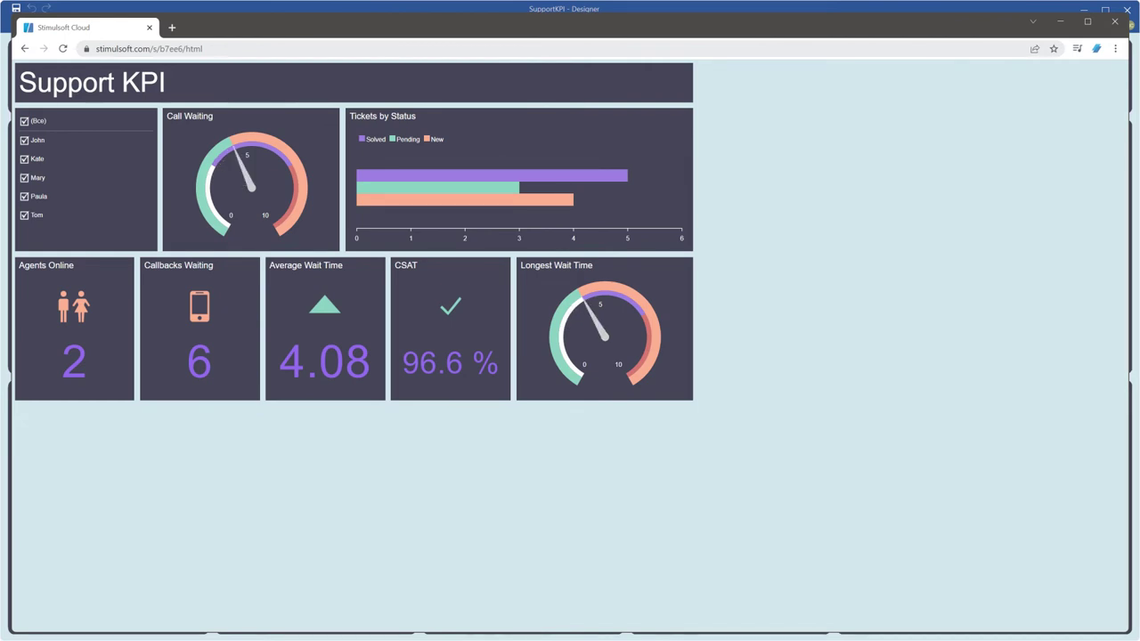
Open the image version of the shared dashboard by replacing html with image at the end of the link
left_click(256, 49)
left_click(256, 49)
key("BackSpace")
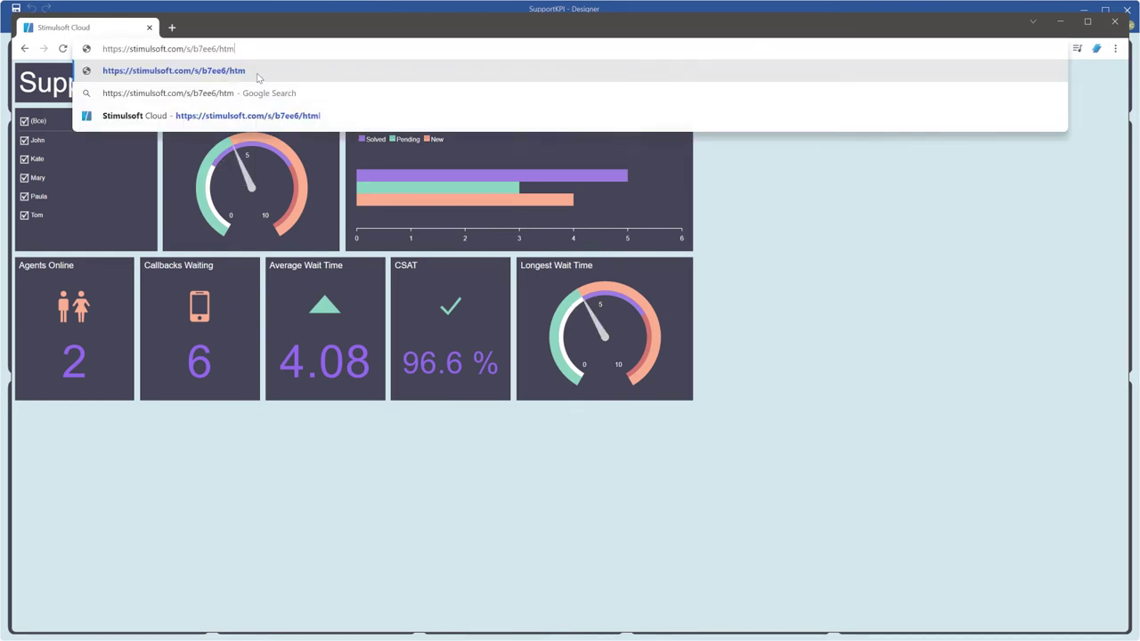
key("BackSpace")
key("BackSpace")
key("BackSpace")
type("image")
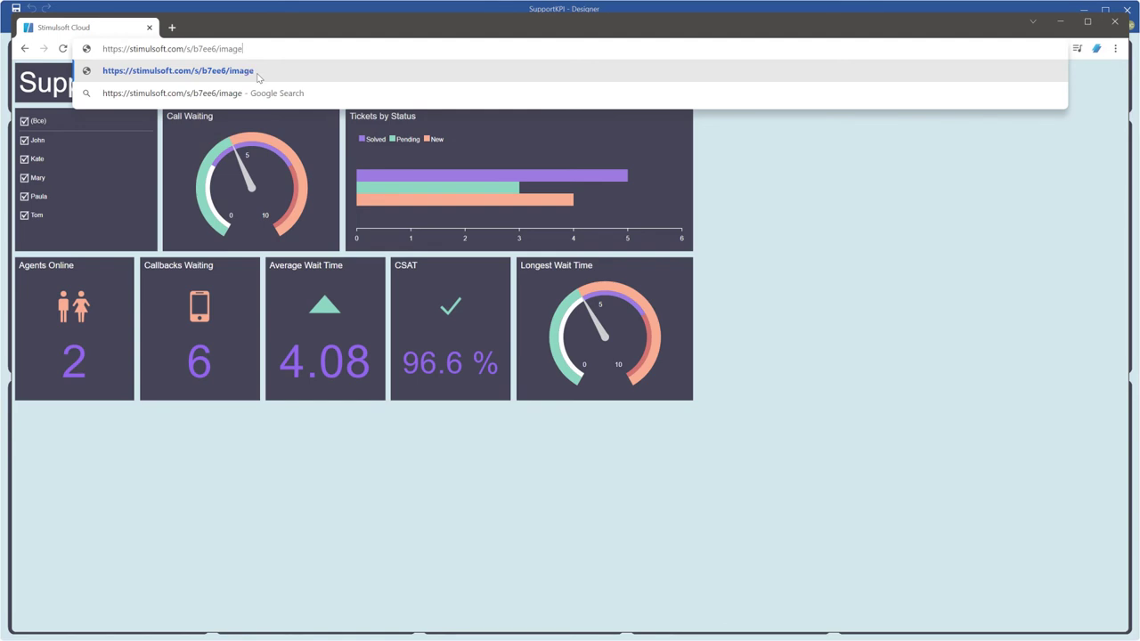
key("Return")
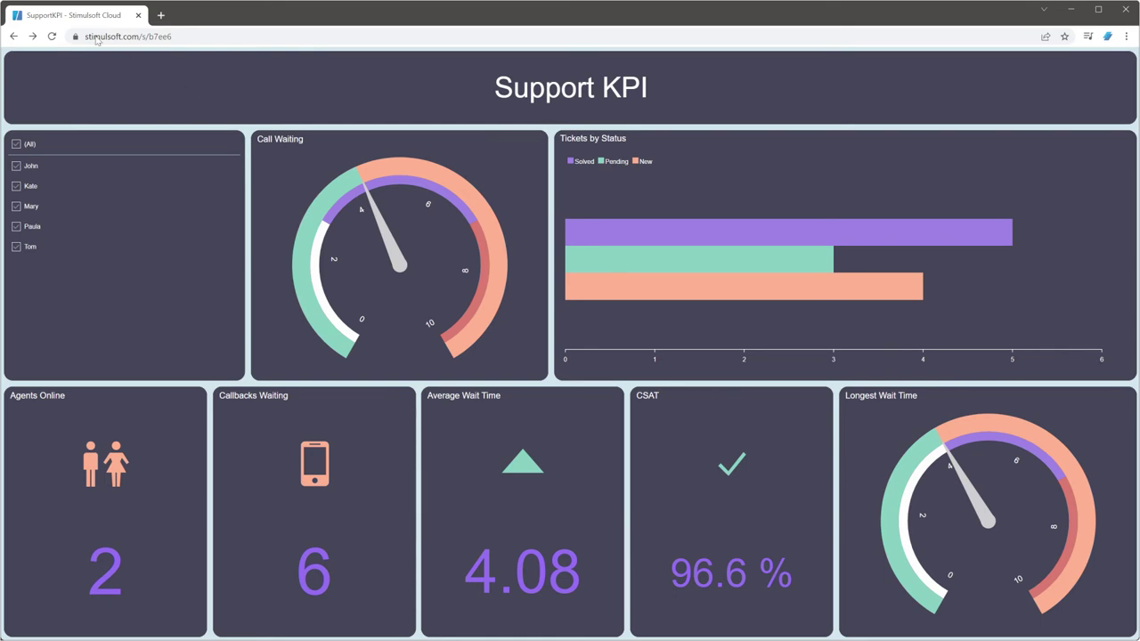
Open Stimulsoft Cloud in a new browser tab and set the SupportKPI report's sharing to No Access, saving the change
left_click(161, 15)
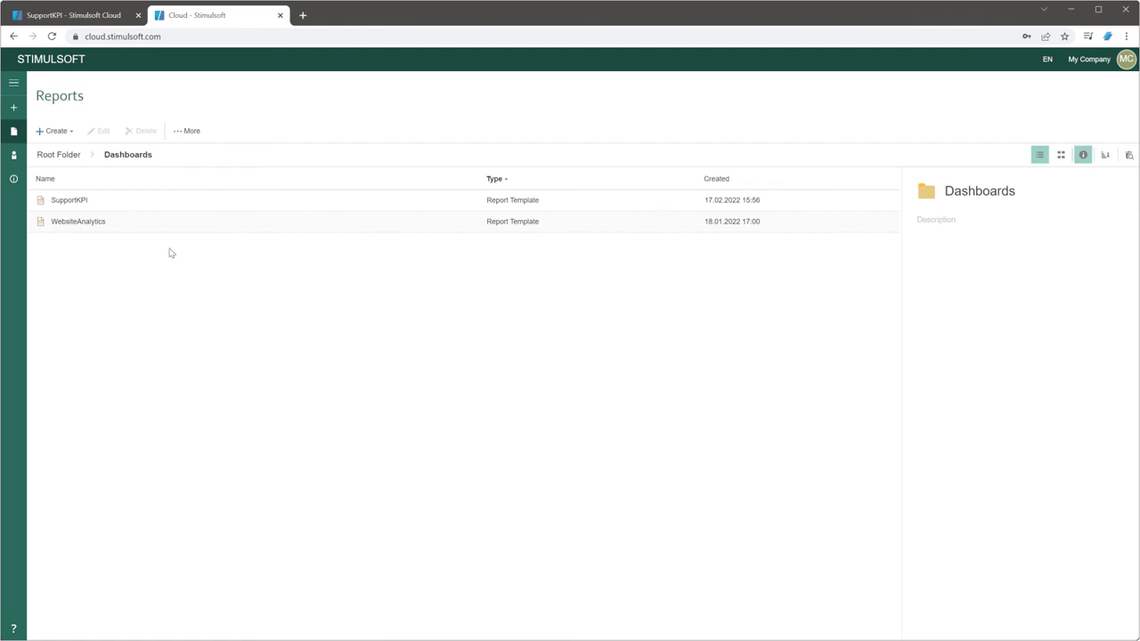
left_click(86, 203)
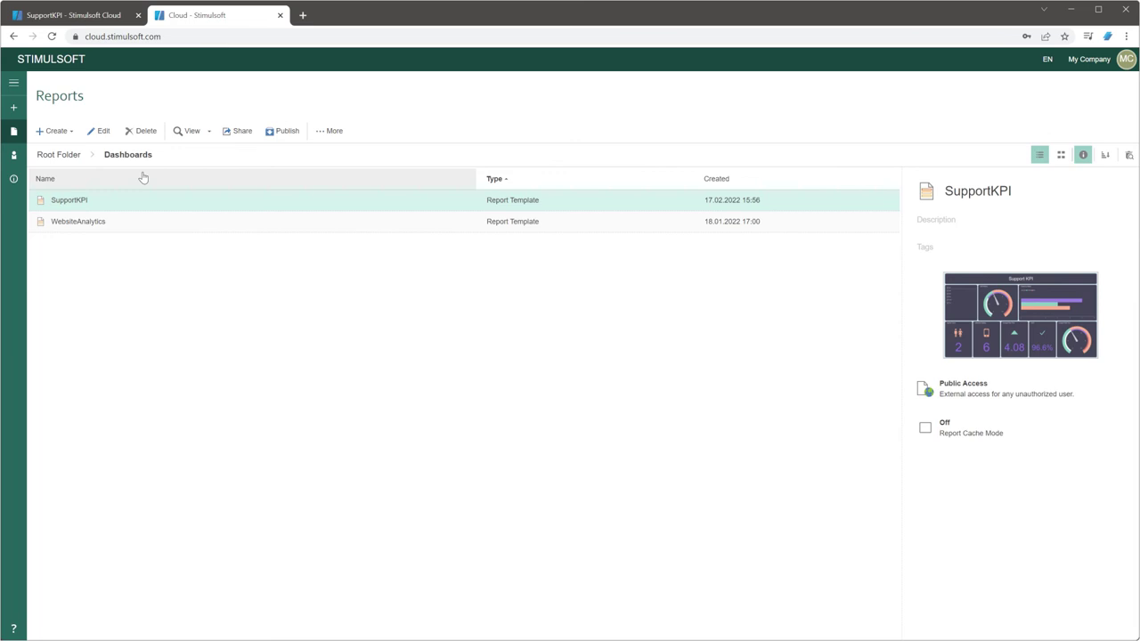
left_click(236, 131)
left_click(247, 153)
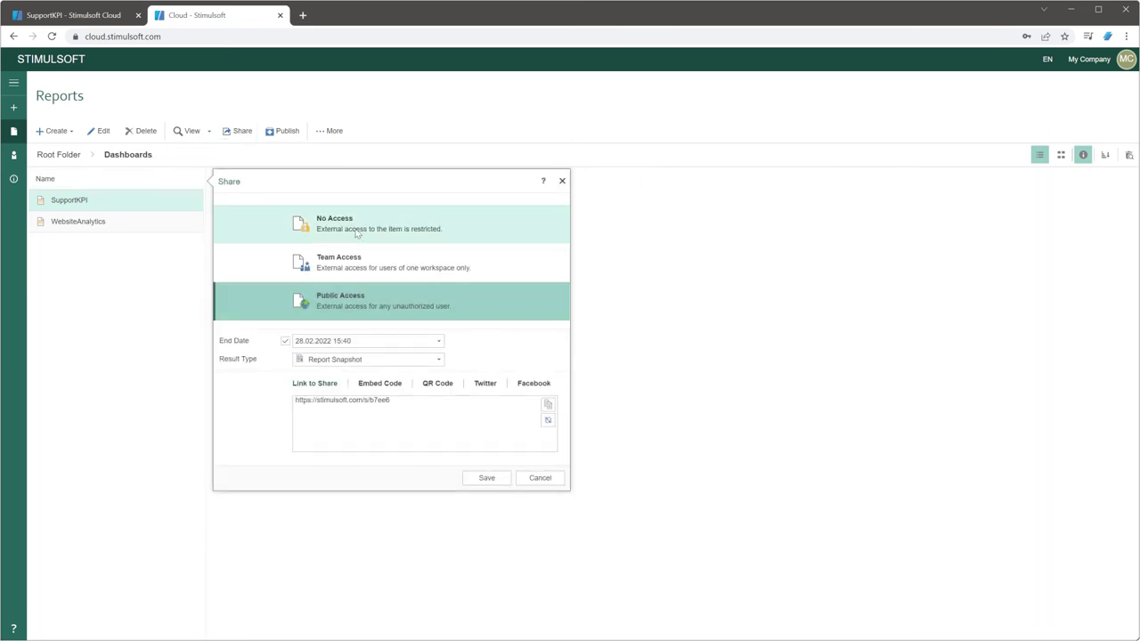
left_click(356, 232)
left_click(495, 484)
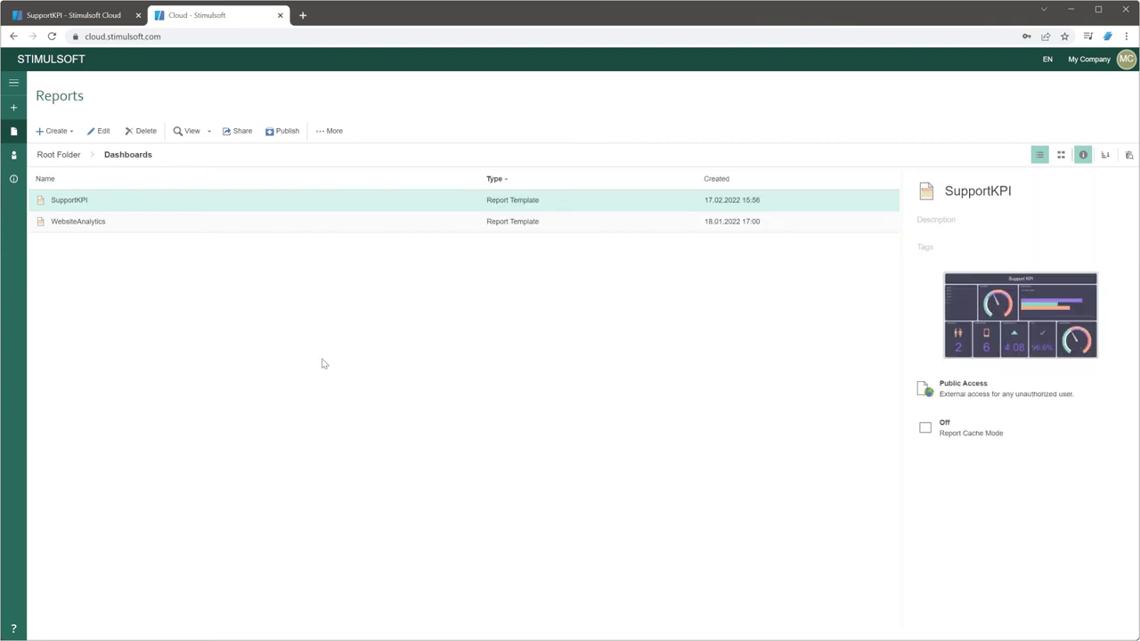
Return to the shared SupportKPI dashboard page and reload it to check external access
left_click(92, 18)
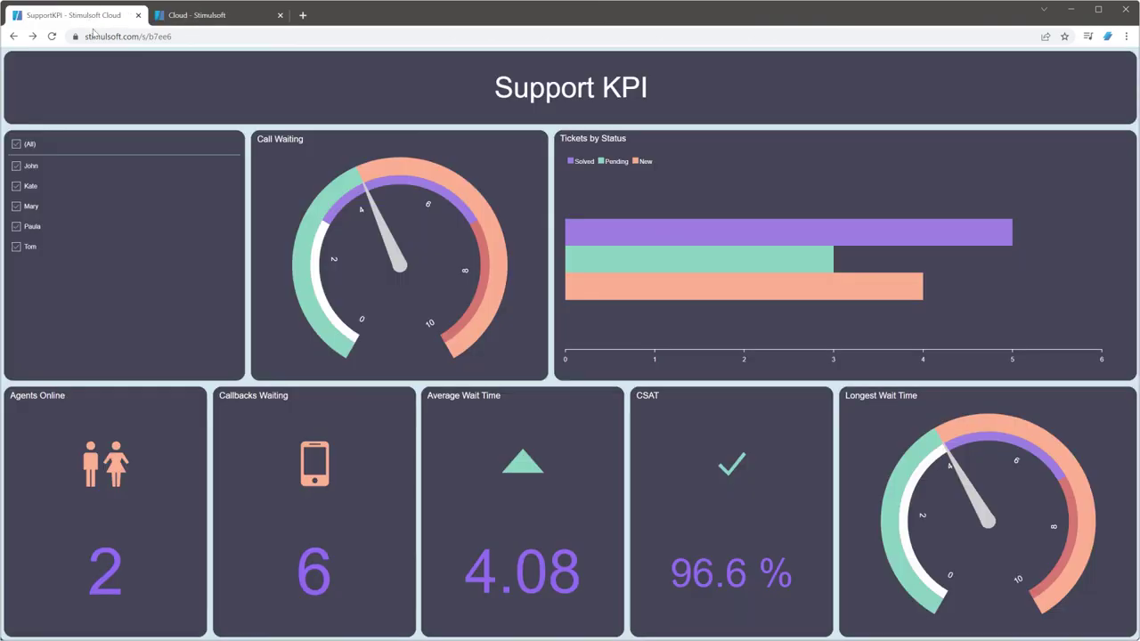
left_click(52, 36)
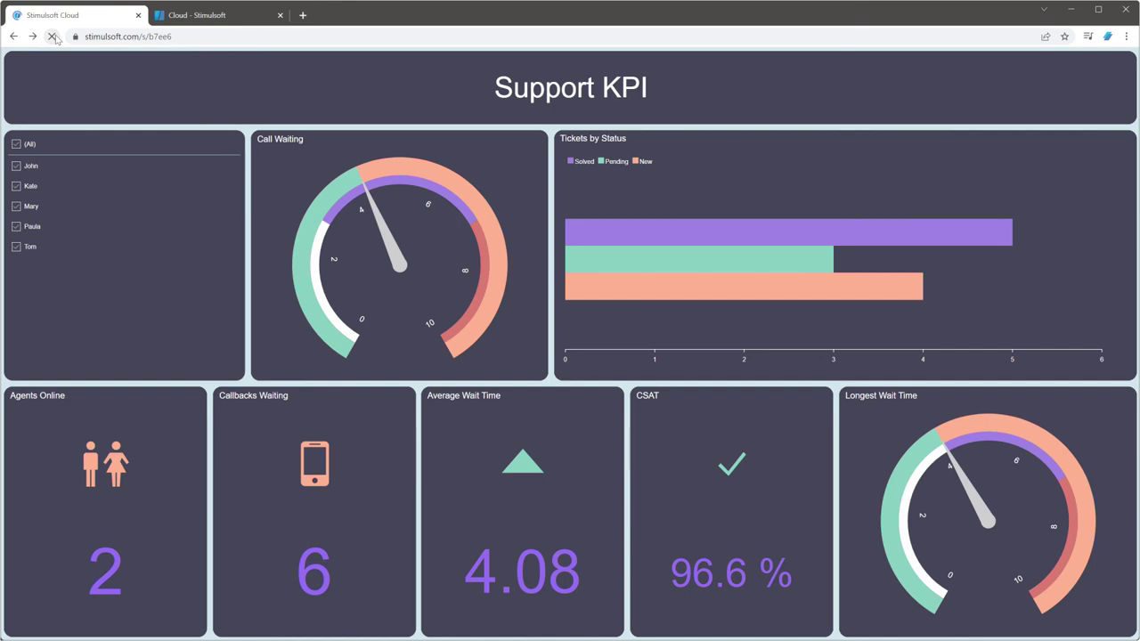